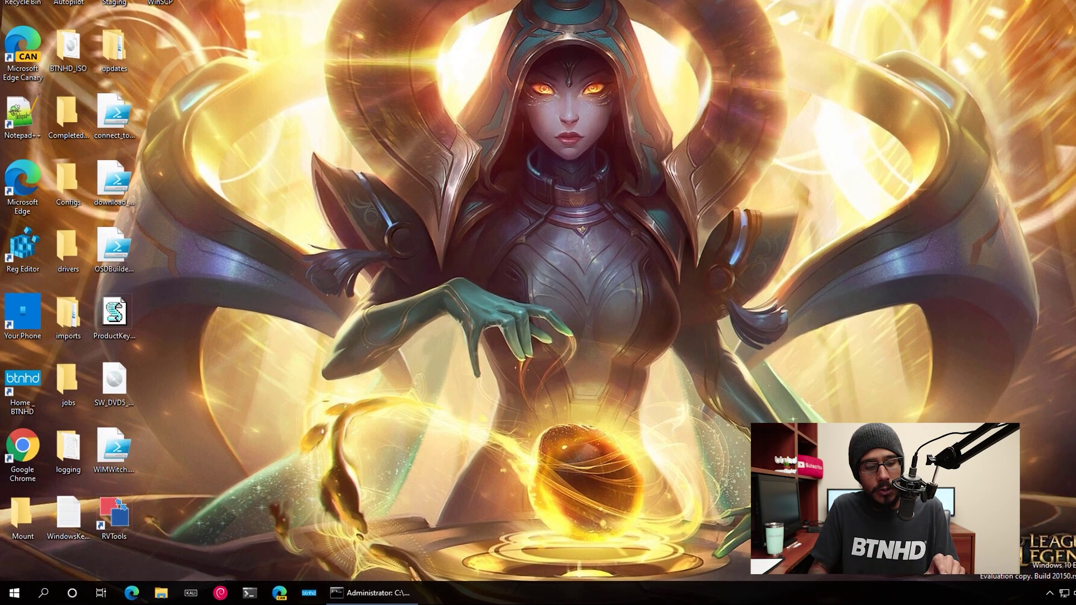
Open the Network & Internet status page in Settings from the Start menu
{"action": "key", "text": "super"}
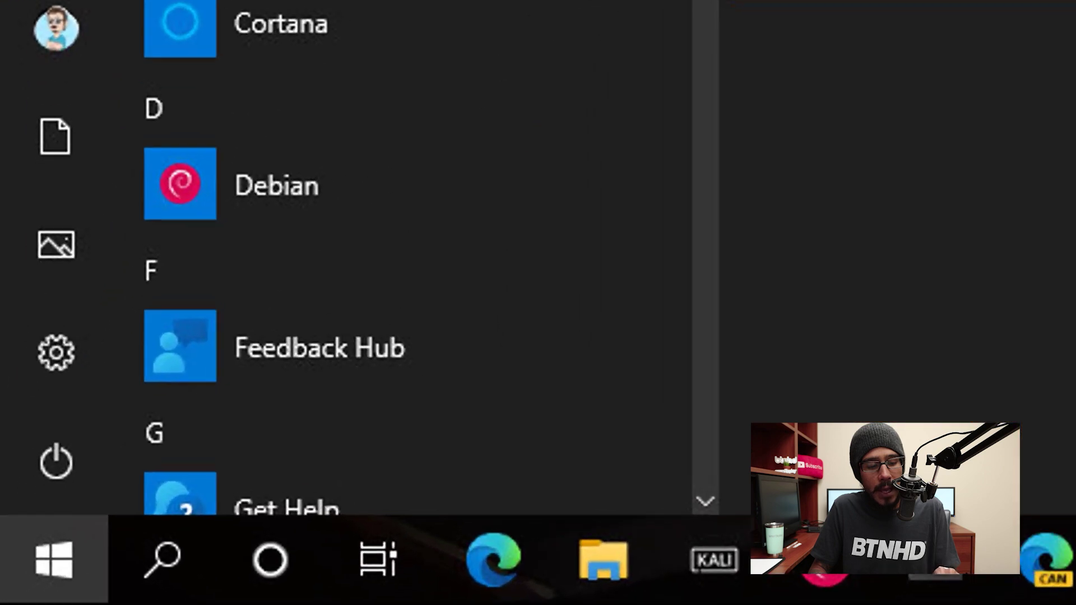
{"action": "left_click", "coordinate": [24, 498]}
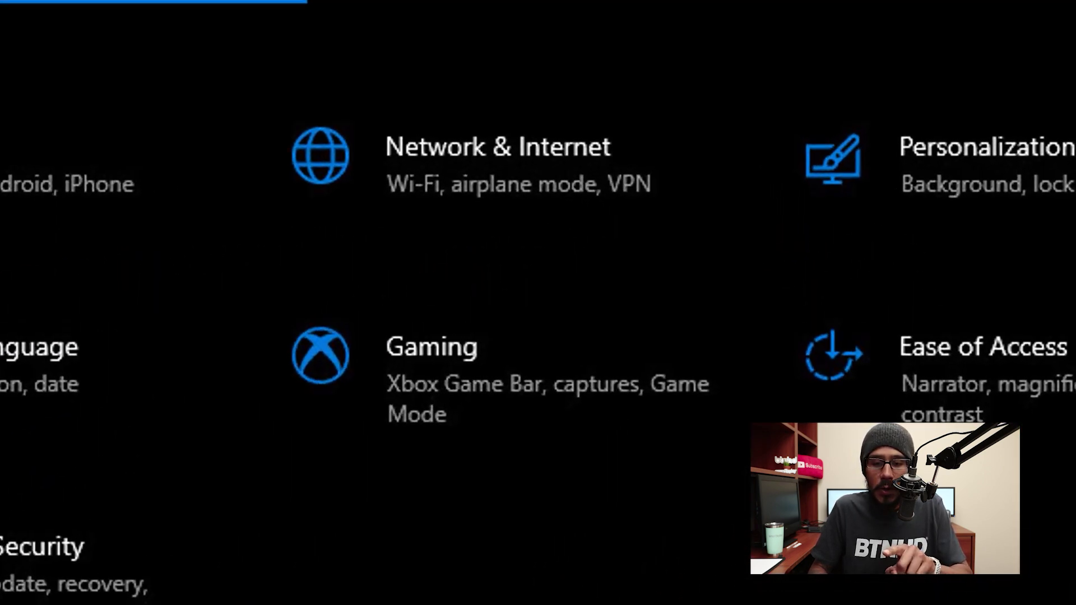
{"action": "left_click", "coordinate": [497, 146]}
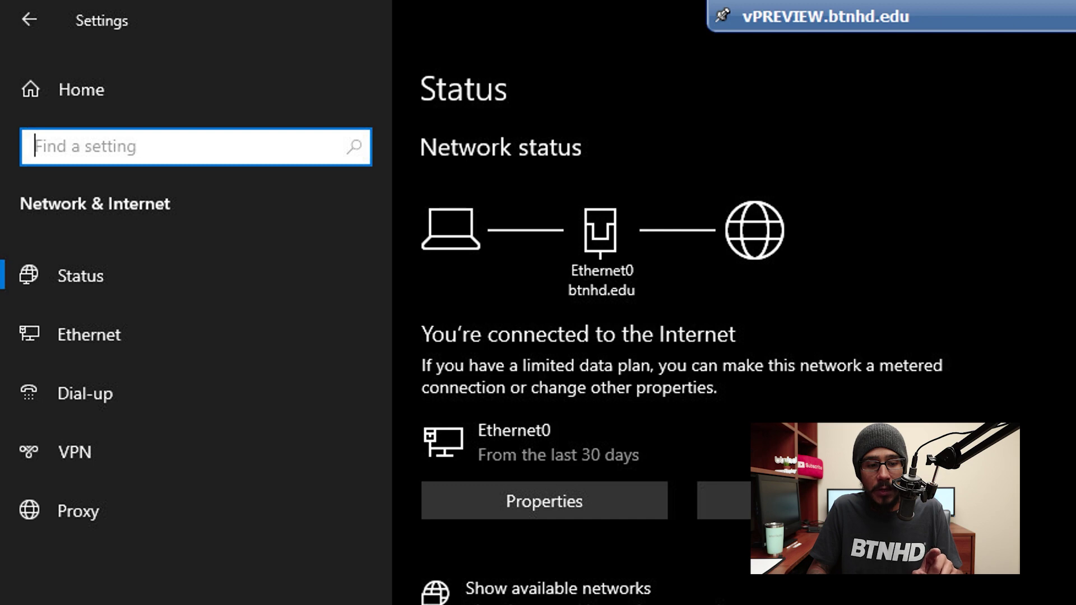
Open the btnhd.edu Ethernet connection's details from the Ethernet page
{"action": "left_click", "coordinate": [89, 335]}
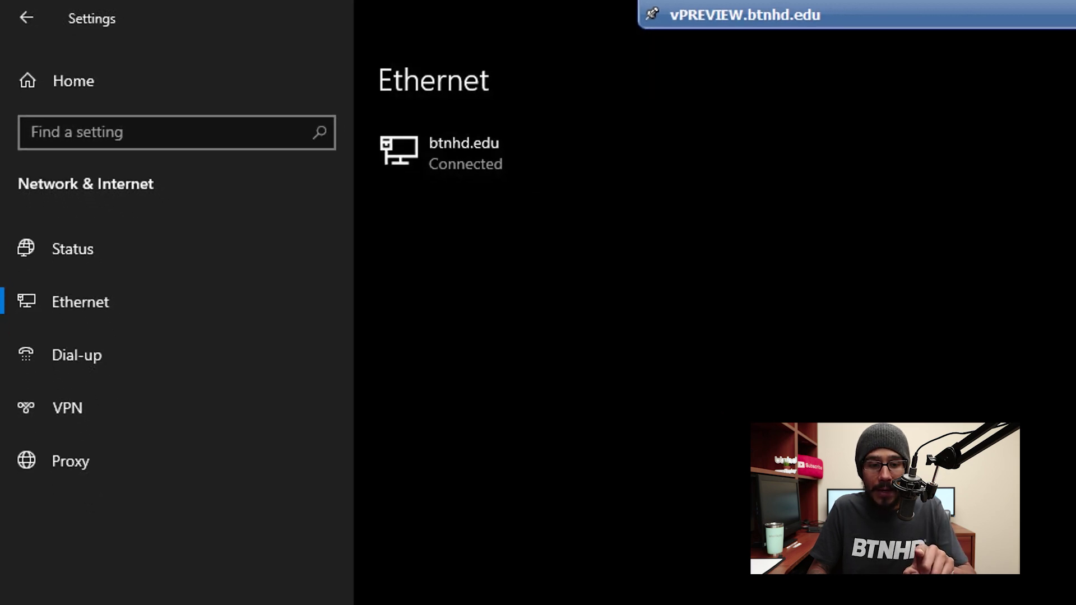
{"action": "left_click", "coordinate": [463, 151]}
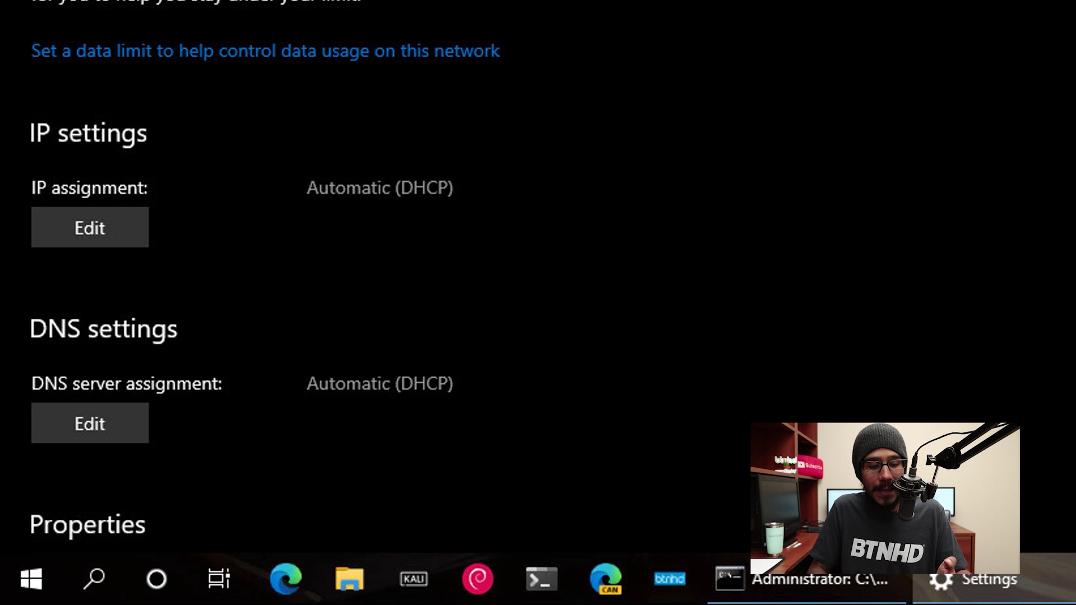
{"action": "scroll", "coordinate": [336, 302], "scroll_direction": "down", "scroll_amount": 5}
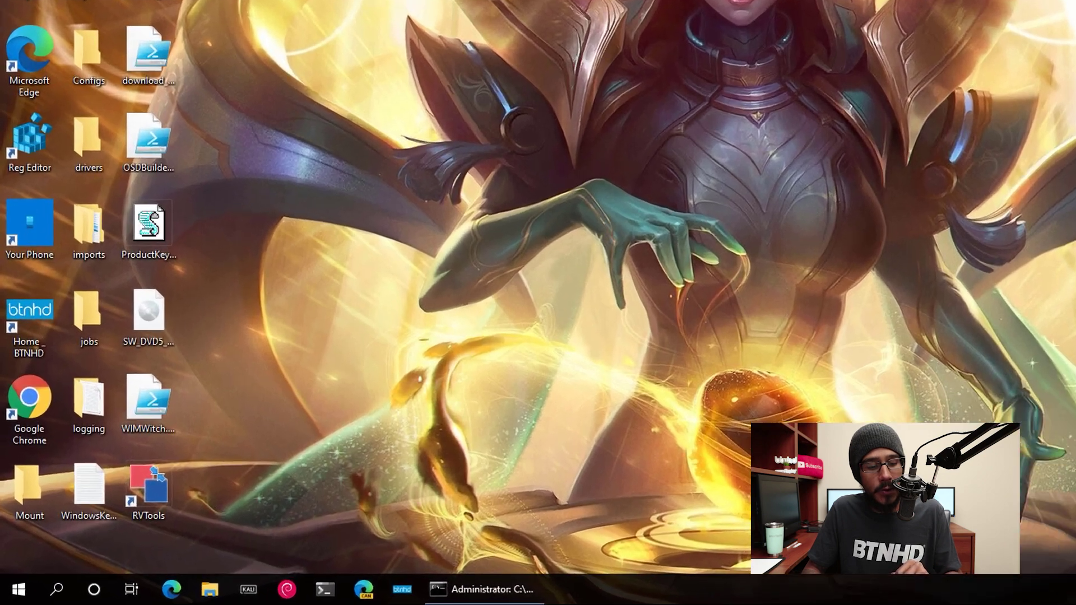
Launch Windows PowerShell (Admin) from the Win+X menu and approve the UAC prompt
{"action": "key", "text": "super+x"}
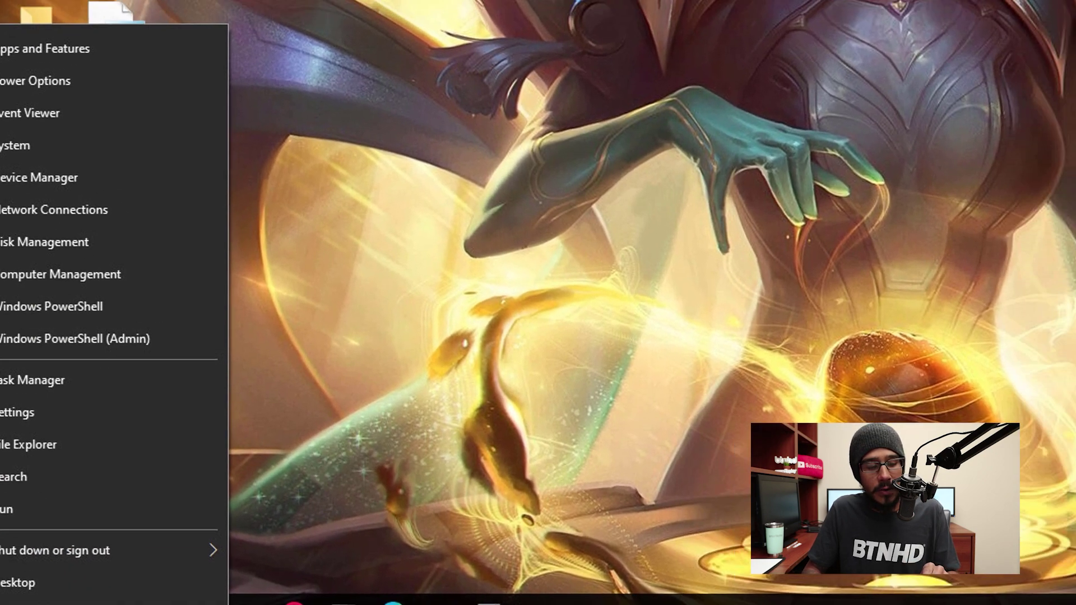
{"action": "left_click", "coordinate": [146, 309]}
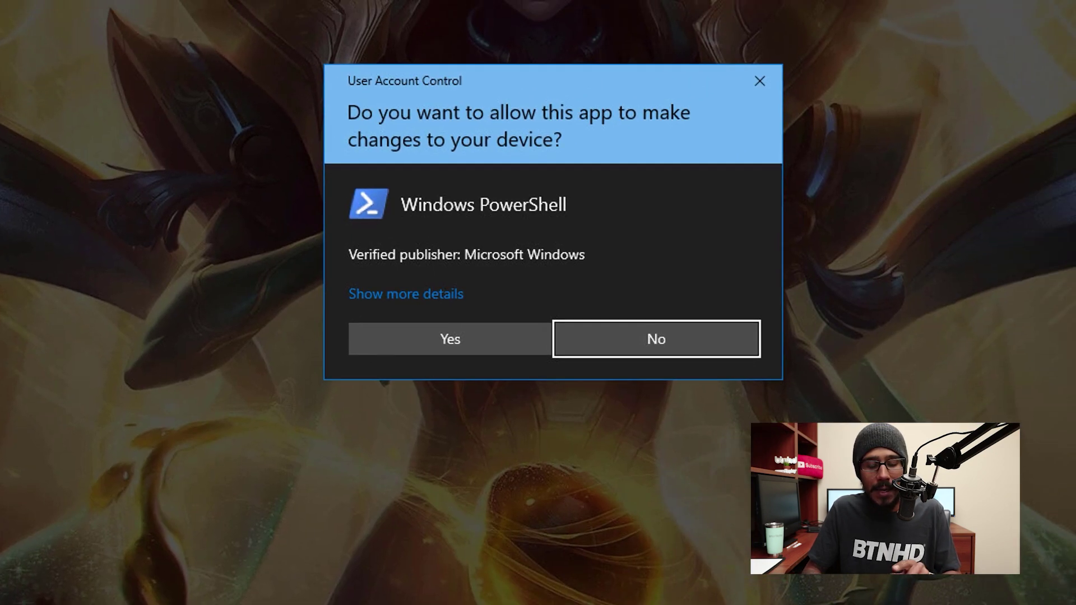
{"action": "key", "text": "alt+y"}
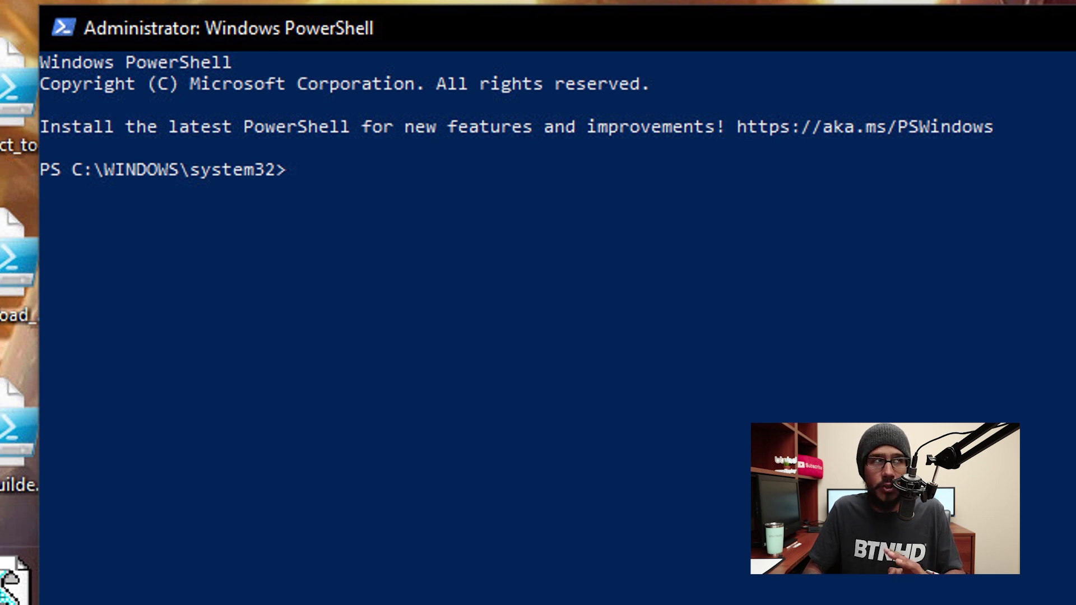
{"action": "type", "text": "ipconfig"}
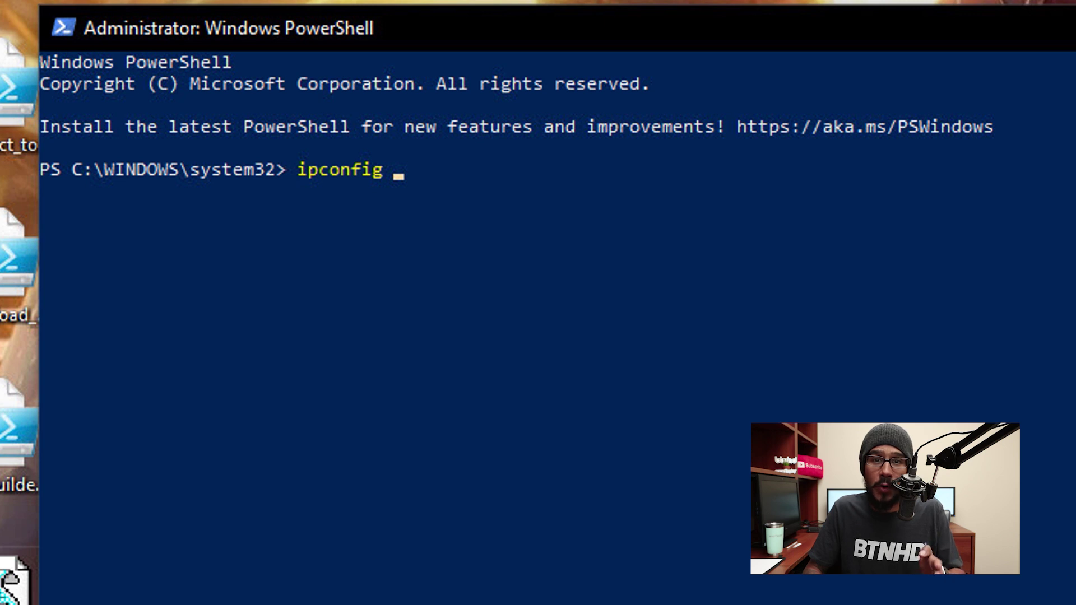
Run ipconfig to show Ethernet0's IPv4 address 192.168.1.113 and gateway 192.168.1.1
{"action": "key", "text": "Return"}
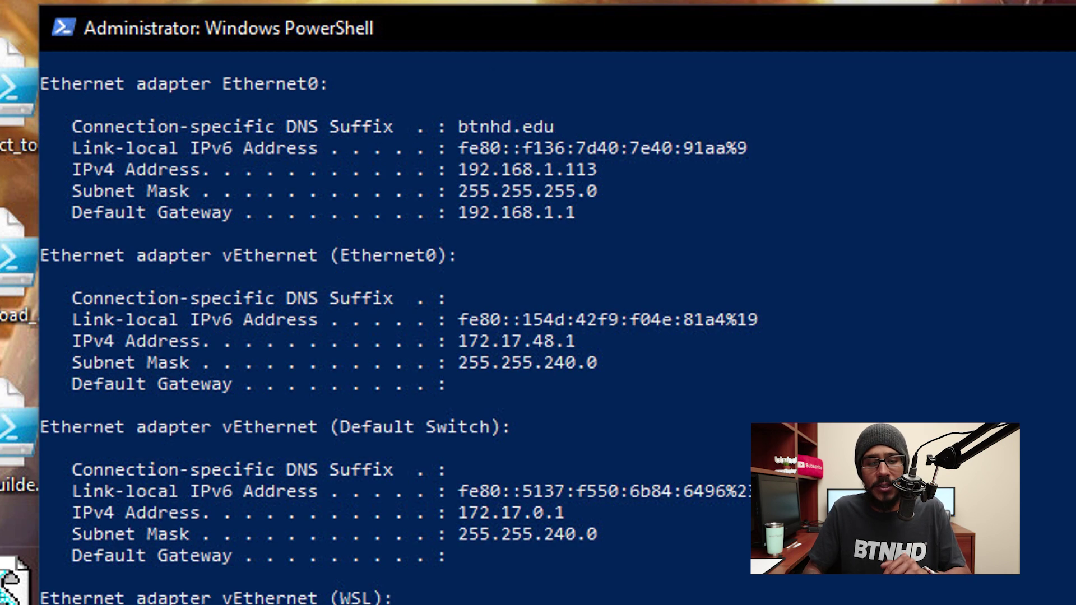